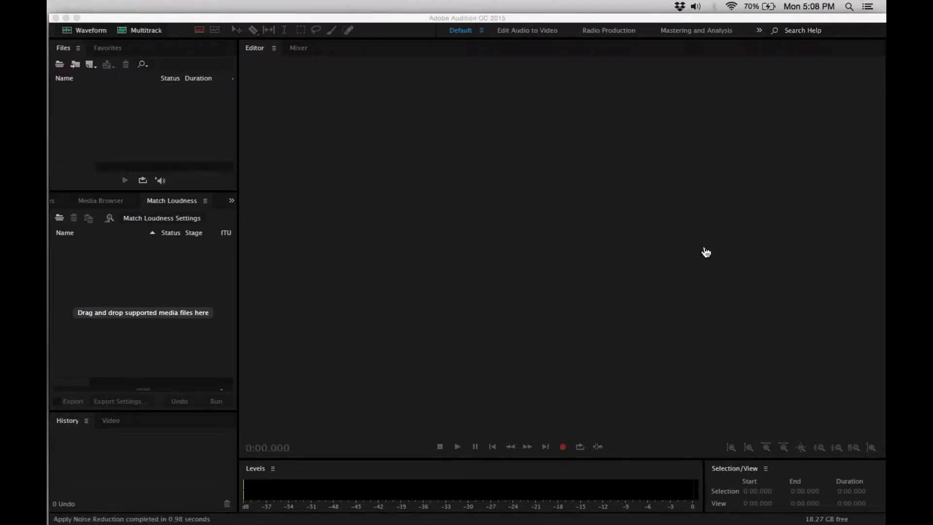
Import PostAnEvent_Draft_1.MP4 from the How To Audio folder in Finder into Audition and open its extracted audio in the waveform editor.
key("super+Tab")
key("super+Tab")
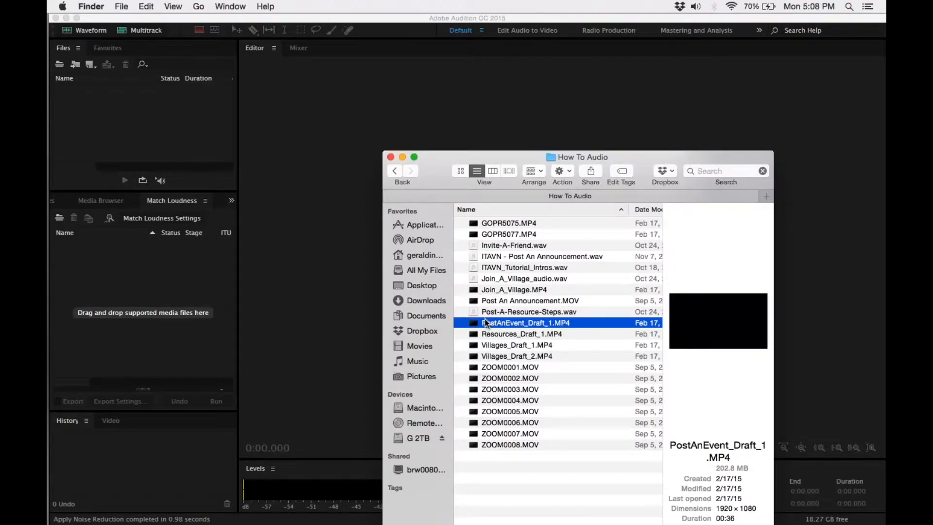
left_click_drag(486, 324, 195, 142)
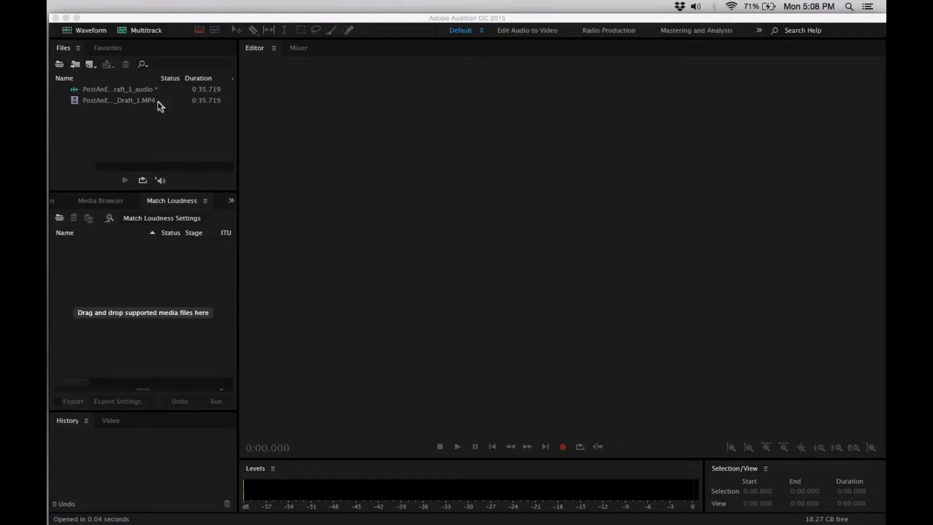
left_click(157, 101)
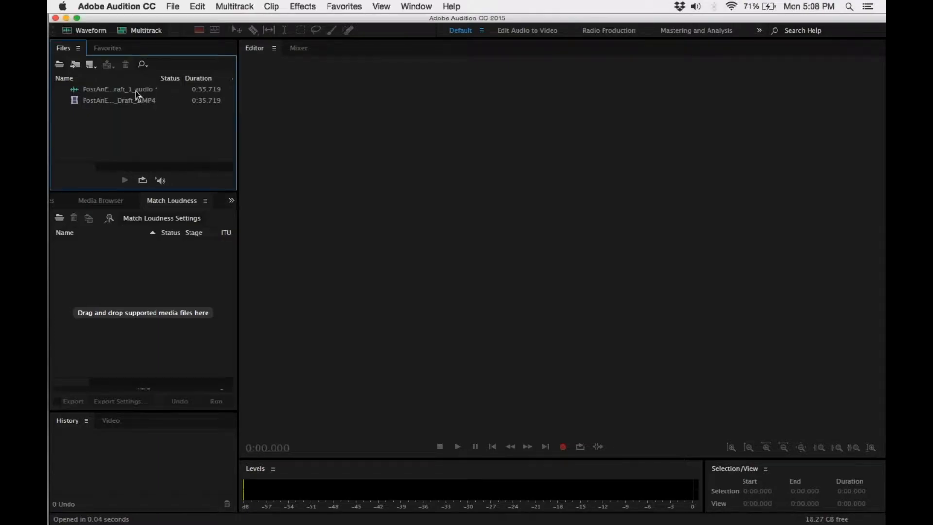
left_click(136, 92)
double_click(136, 91)
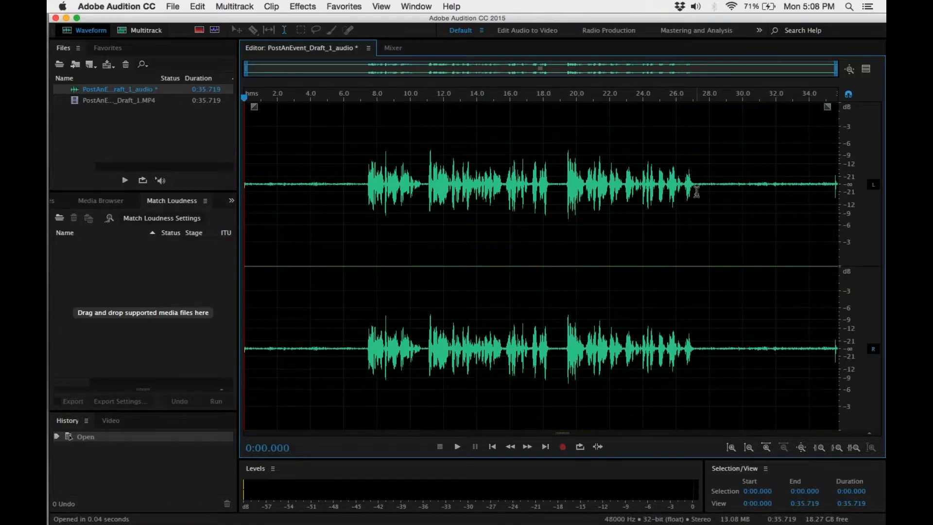
Select the noise-only gap just before the speech begins, from about 6.6 to 7.35 s, and play it back.
left_click_drag(693, 189, 266, 185)
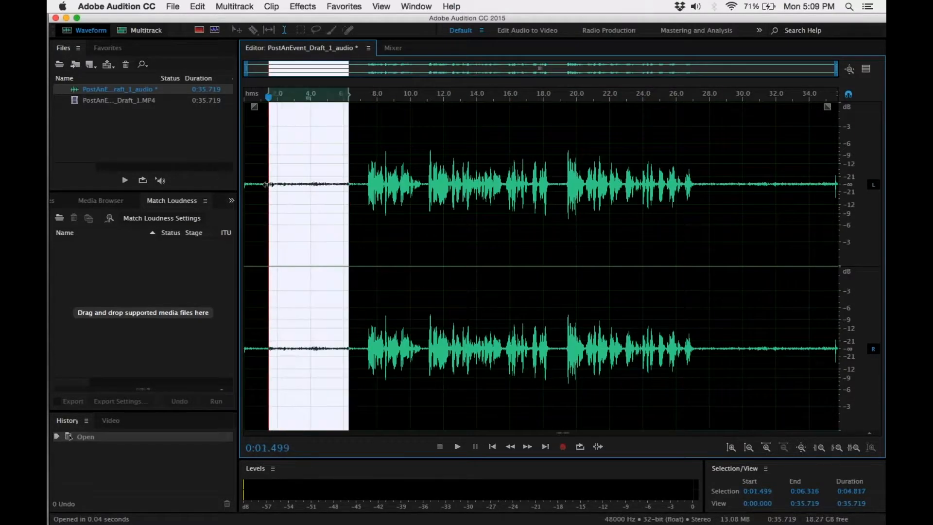
left_click(716, 180)
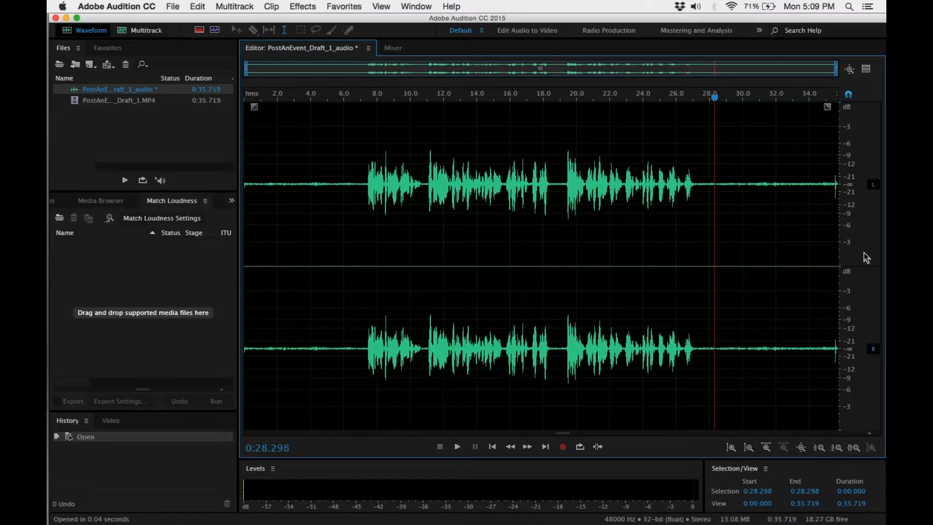
left_click_drag(367, 190, 354, 187)
left_click(381, 193)
left_click(366, 184)
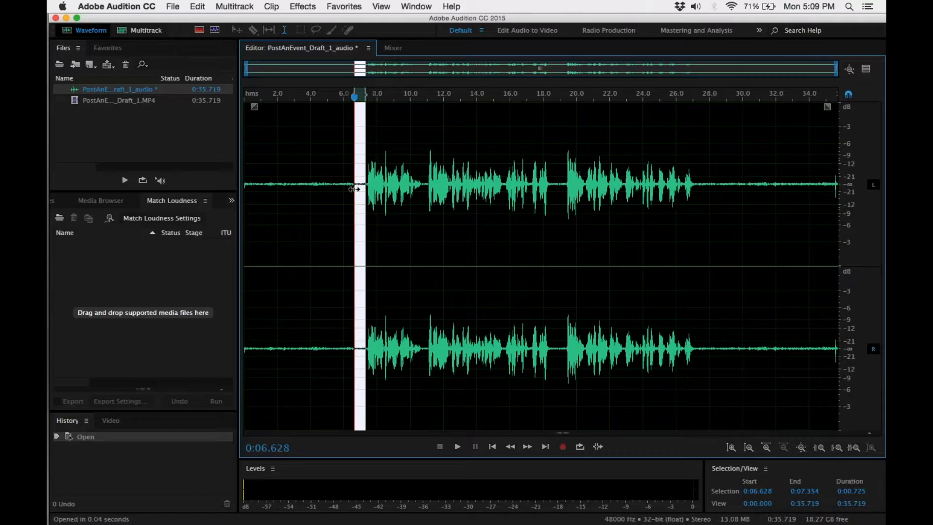
left_click(457, 448)
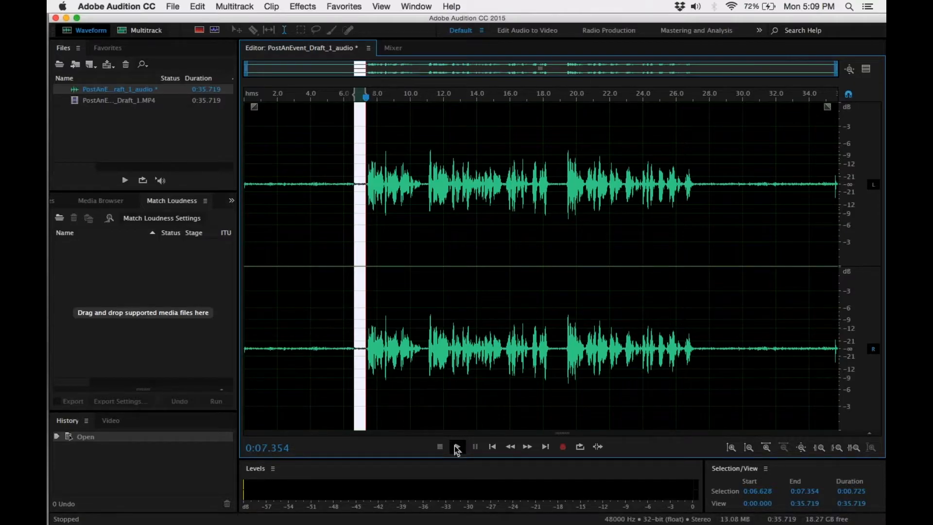
Open the Noise Reduction process for the selected gap and capture its noise print.
left_click(303, 6)
mouse_move(343, 198)
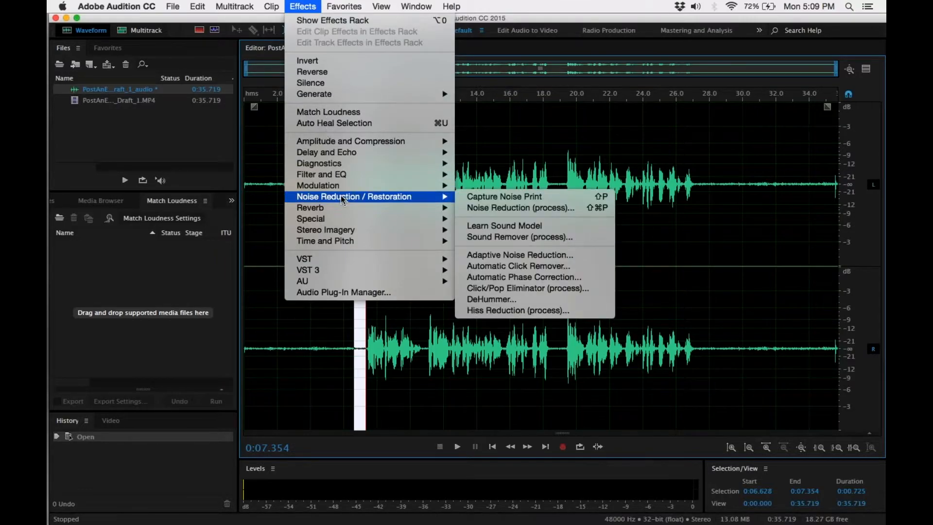
left_click(466, 208)
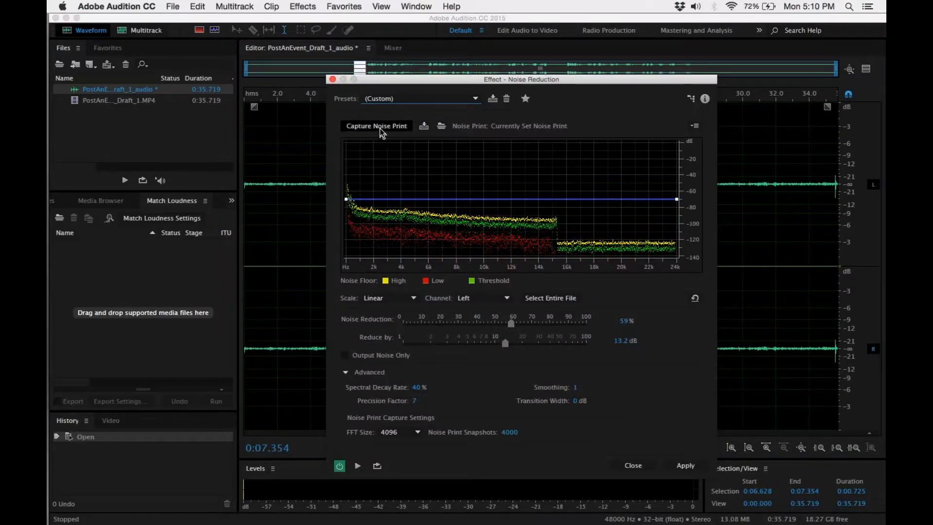
left_click(381, 128)
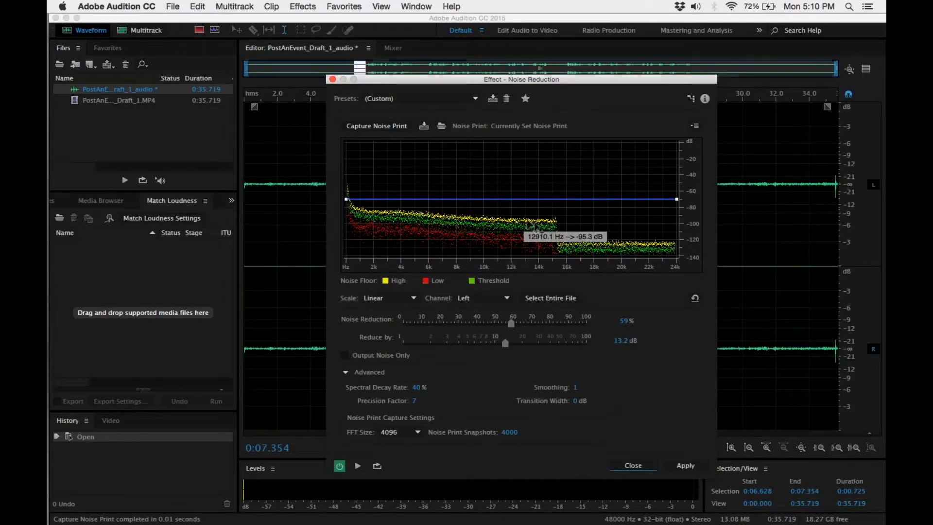
Save the captured noise print as ITAVN_Noise Print.fft in the ITAVN folder, overwriting the existing file, and close the effect without applying it.
left_click(424, 127)
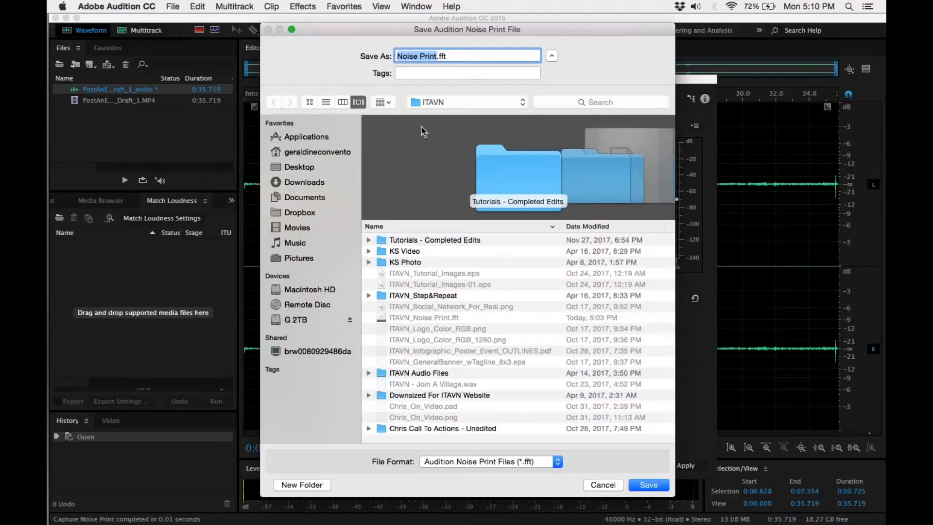
left_click(422, 318)
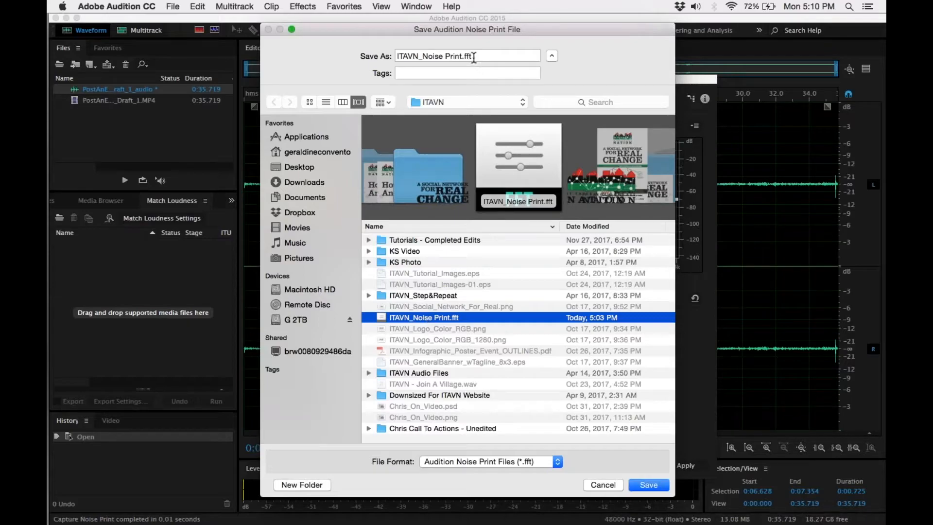
left_click(649, 484)
left_click(553, 107)
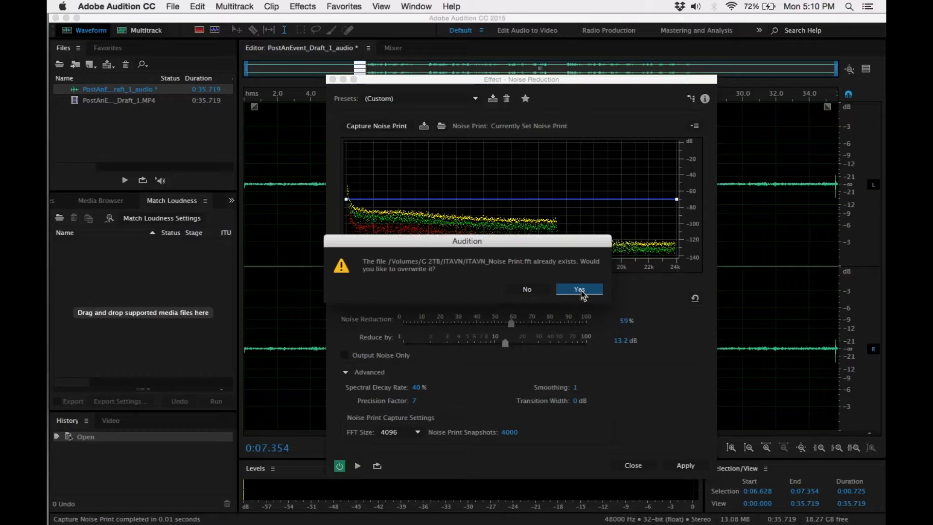
left_click(580, 290)
left_click(634, 466)
Apply the Noise Reduction process to the entire waveform with Noise Reduction at 71% and Reduce by at 18.7 dB.
left_click(530, 349)
key("super+a")
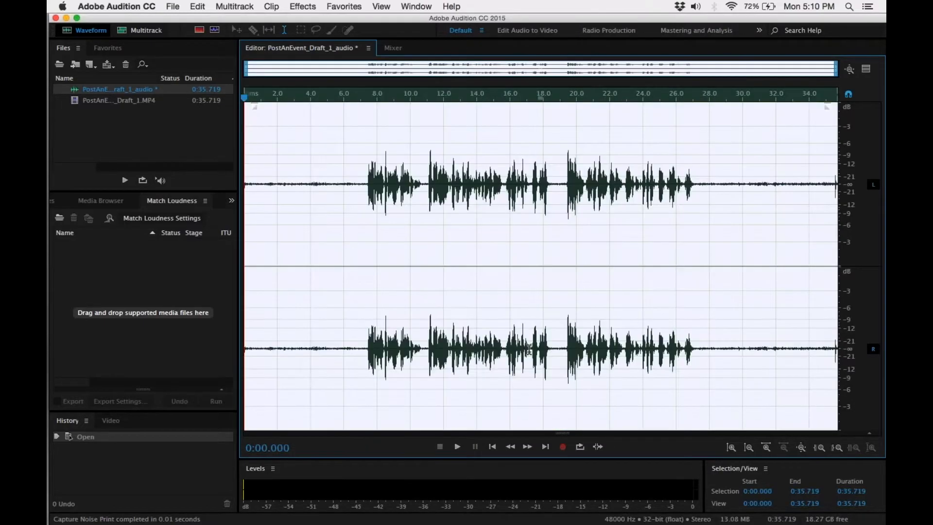
left_click(303, 6)
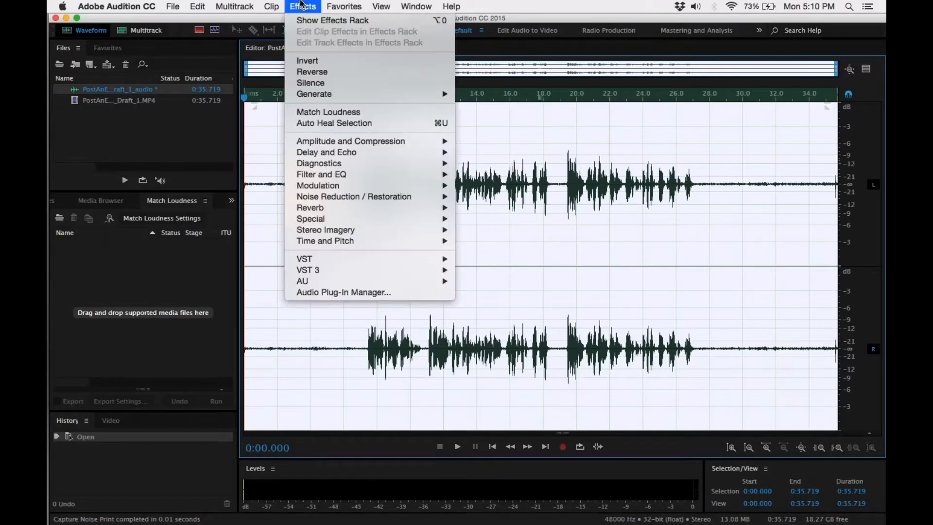
mouse_move(399, 197)
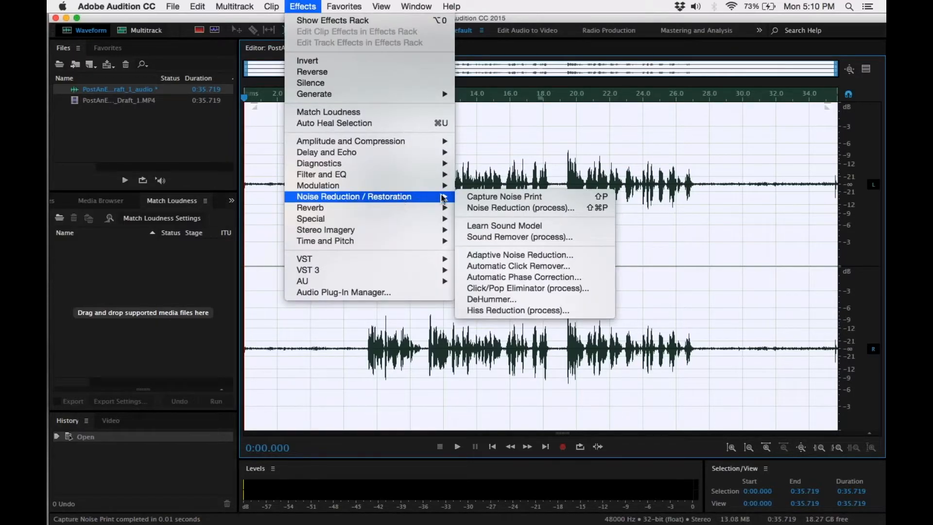
left_click(479, 209)
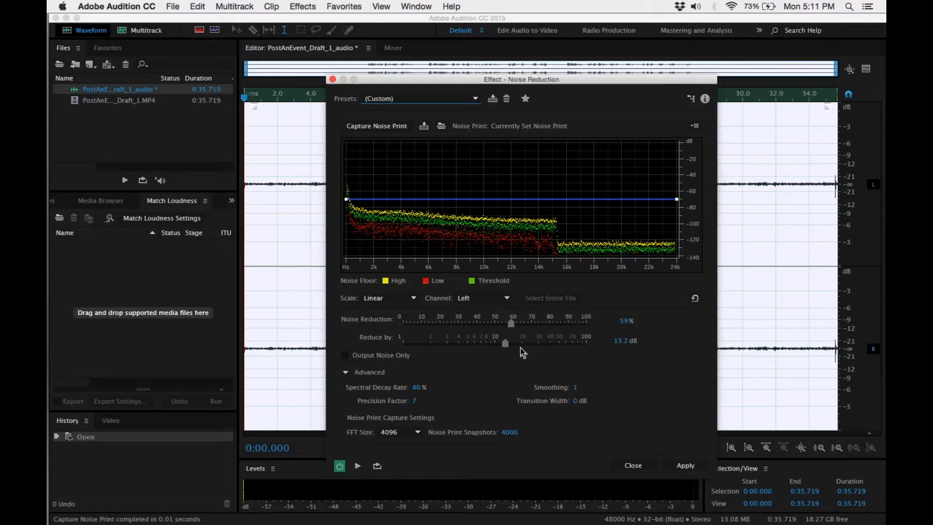
left_click_drag(512, 325, 536, 335)
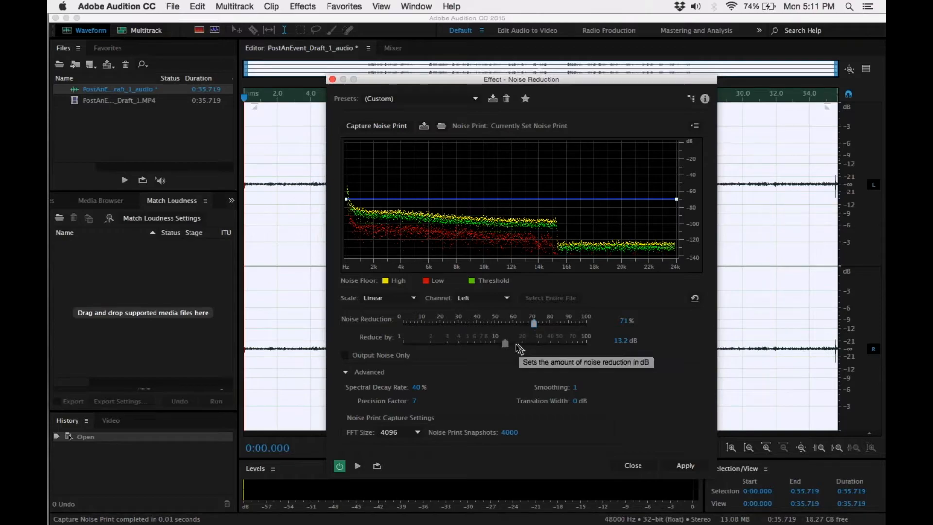
left_click_drag(505, 343, 511, 343)
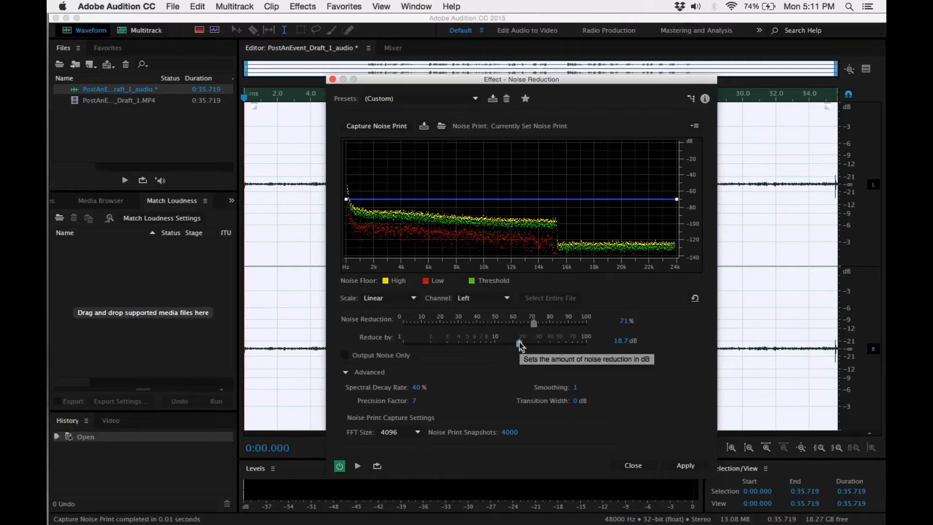
left_click(686, 468)
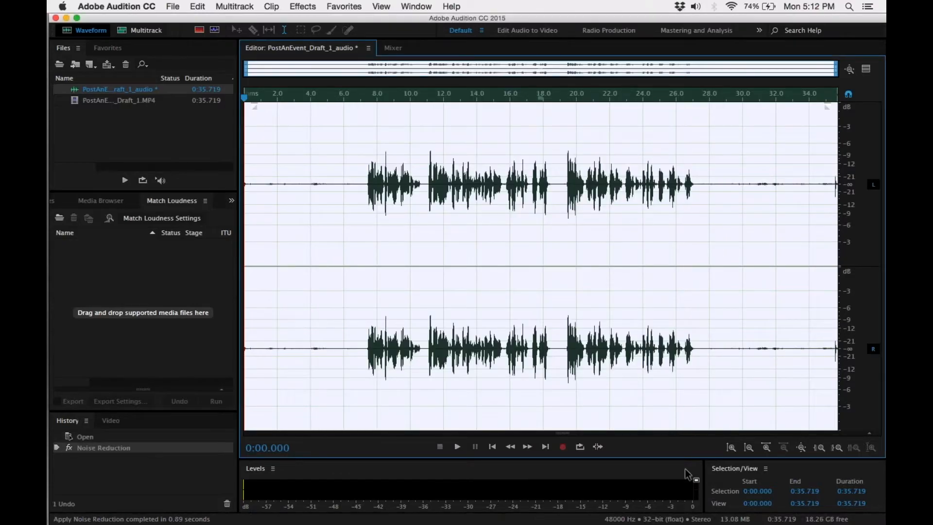
Examine the quiet gap before the speech, from about 6 to 7 s, in the processed waveform.
left_click(363, 364)
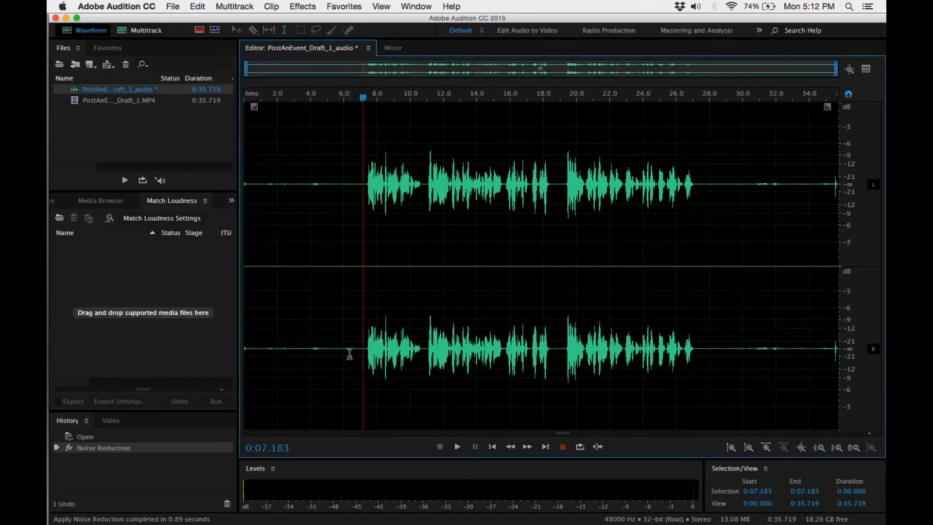
left_click_drag(360, 350, 344, 350)
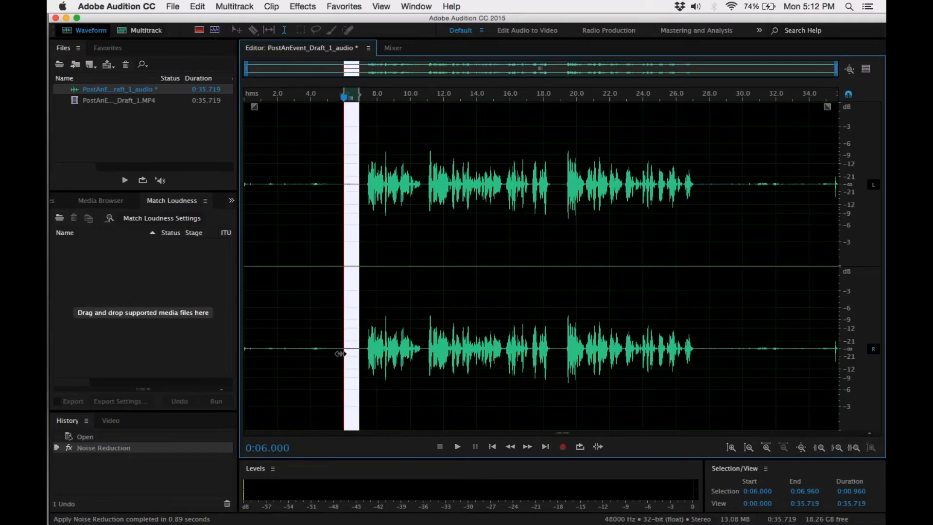
left_click(425, 339)
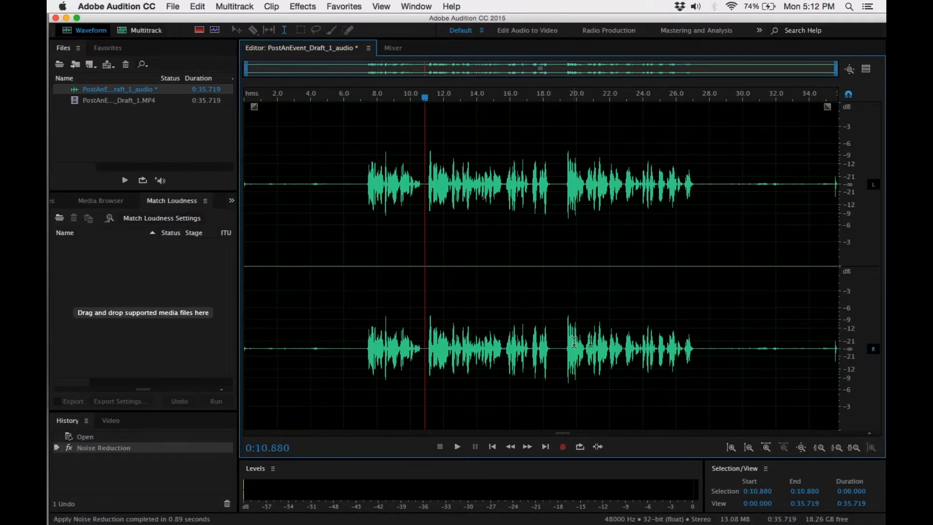